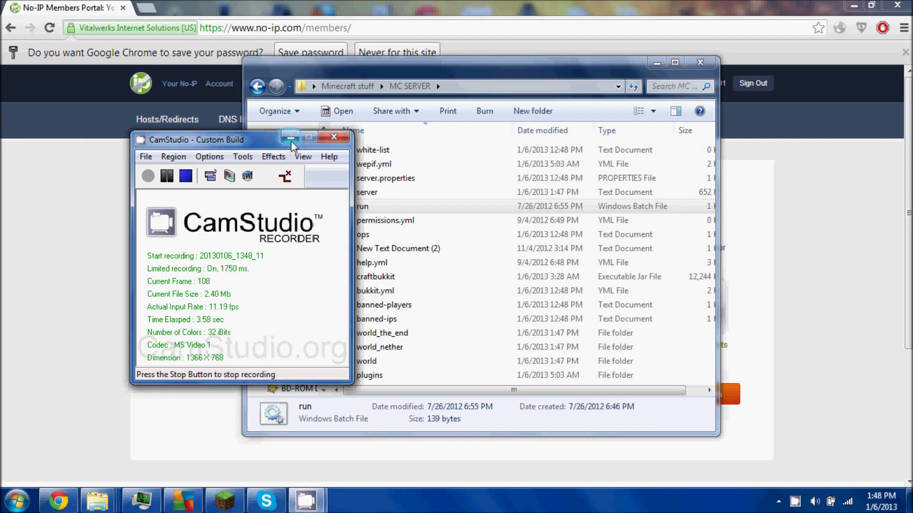
# Step: Move the MC SERVER folder window left and select server.properties in its file list
pyautogui.click(291, 138)
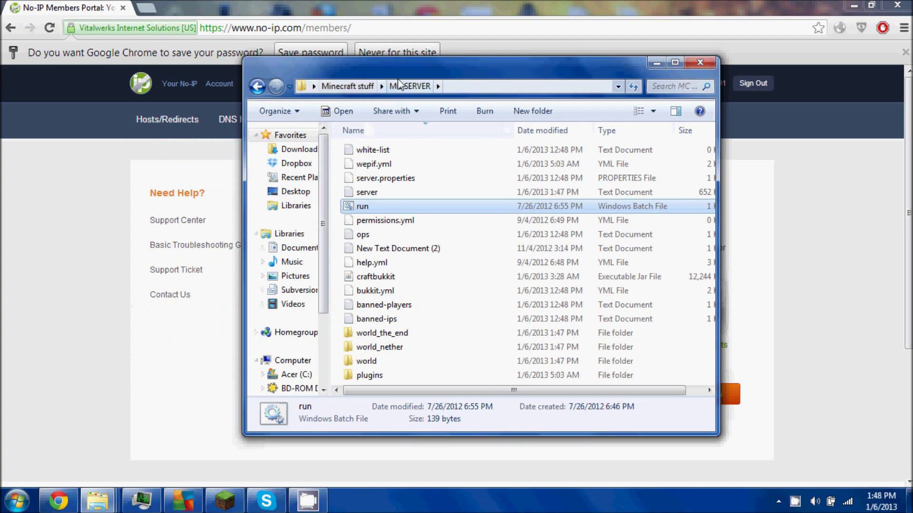
pyautogui.moveTo(413, 67); pyautogui.dragTo(353, 78)
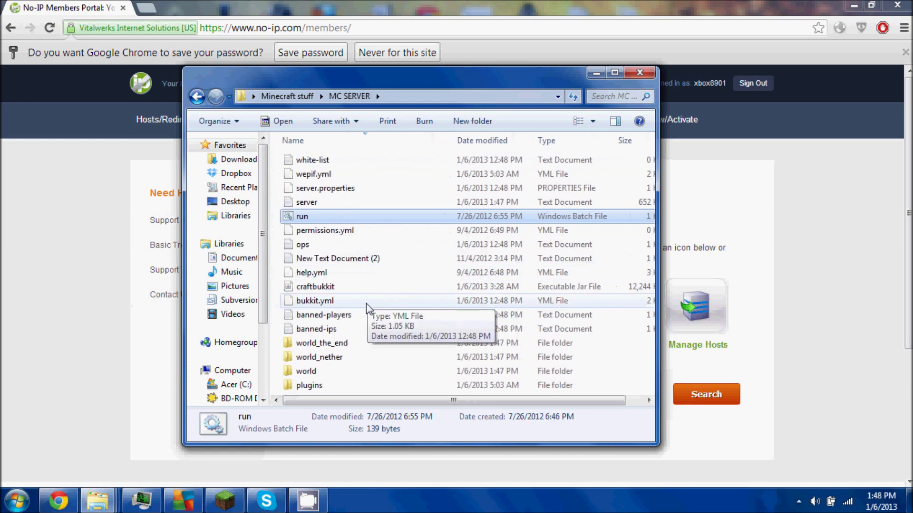
pyautogui.click(363, 190)
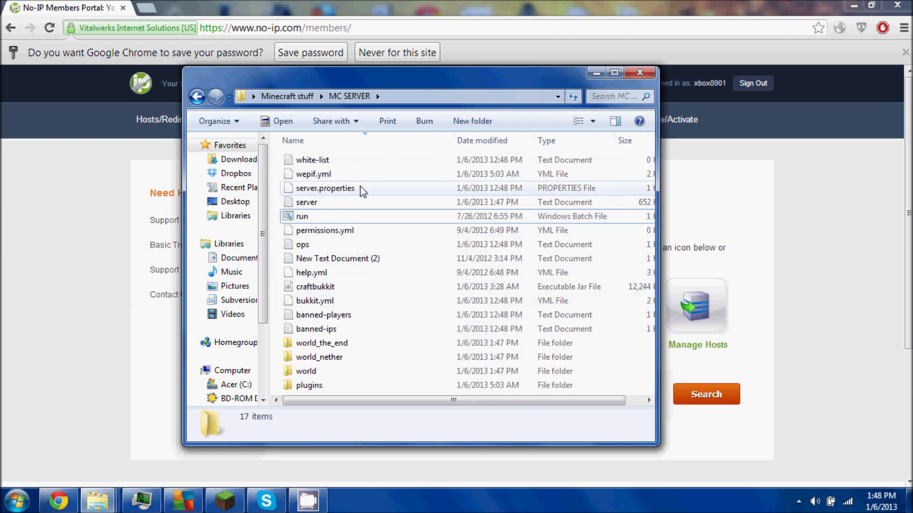
pyautogui.rightClick(361, 189)
pyautogui.click(360, 189)
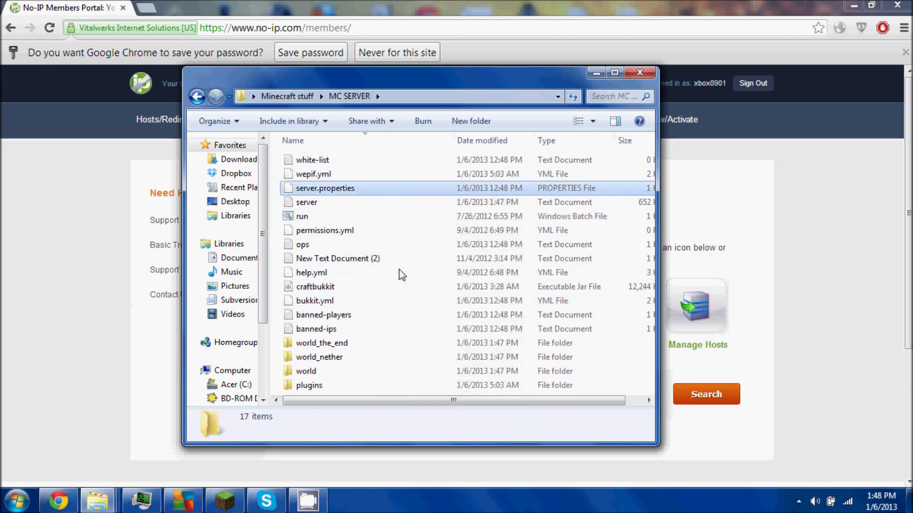
pyautogui.rightClick(357, 189)
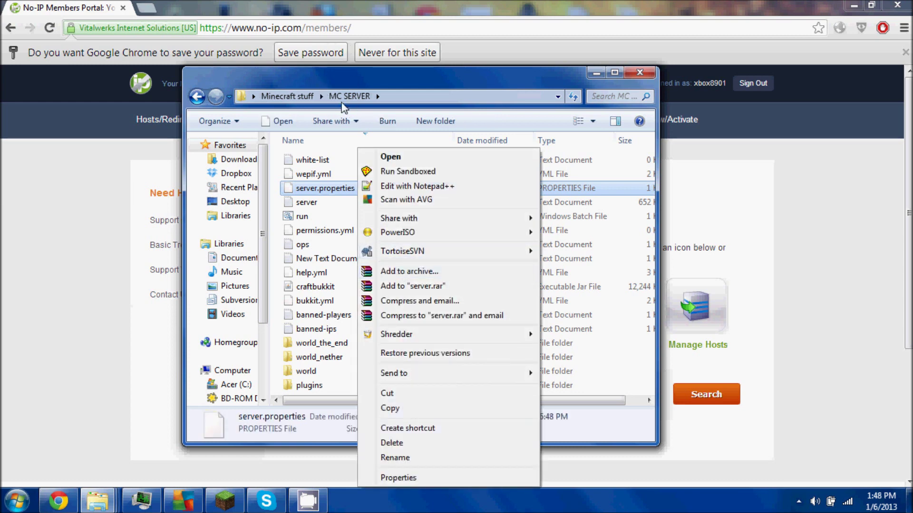
pyautogui.click(631, 99)
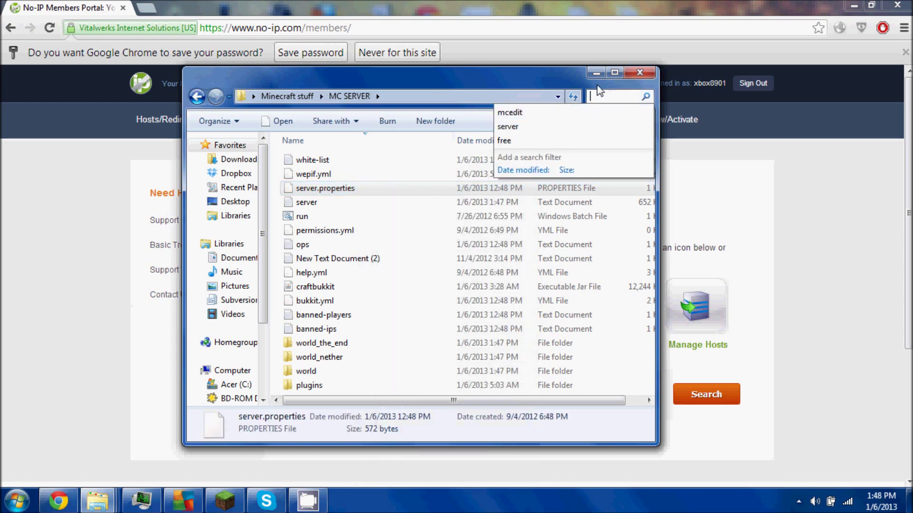
# Step: Widen the folder, search it for the '.234:25565' address, then open server.properties for editing
pyautogui.moveTo(656, 115); pyautogui.dragTo(835, 112)
pyautogui.click(824, 100)
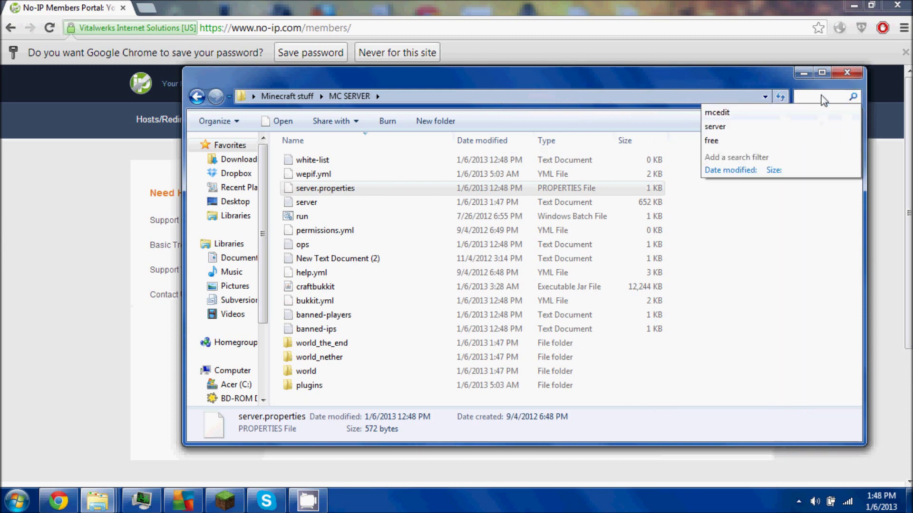
pyautogui.write('34/24')
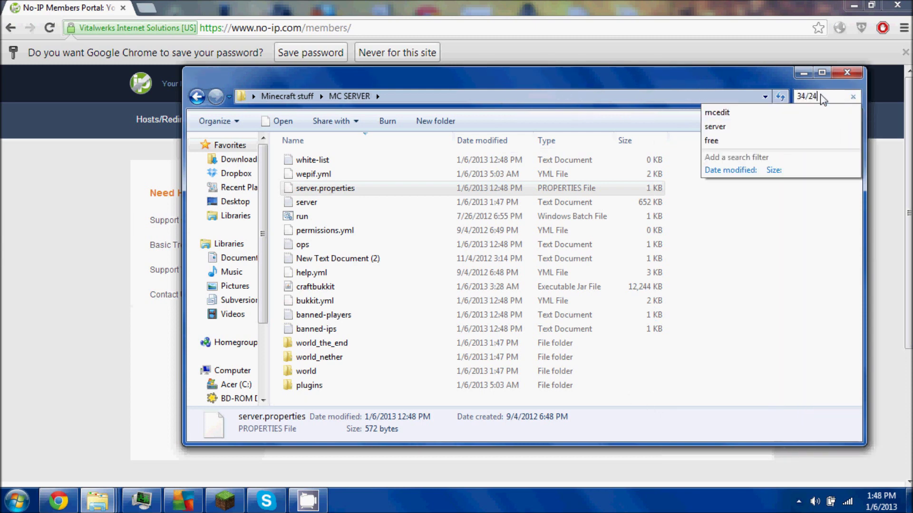
pyautogui.press('Num_Lock')
pyautogui.press('BackSpace')
pyautogui.press('BackSpace')
pyautogui.write('.234')
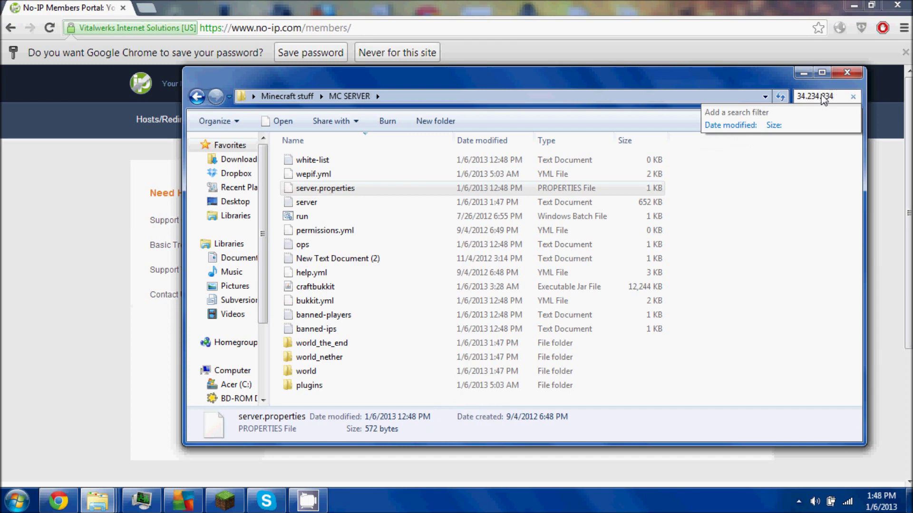
pyautogui.write('.234:2')
pyautogui.write('5565')
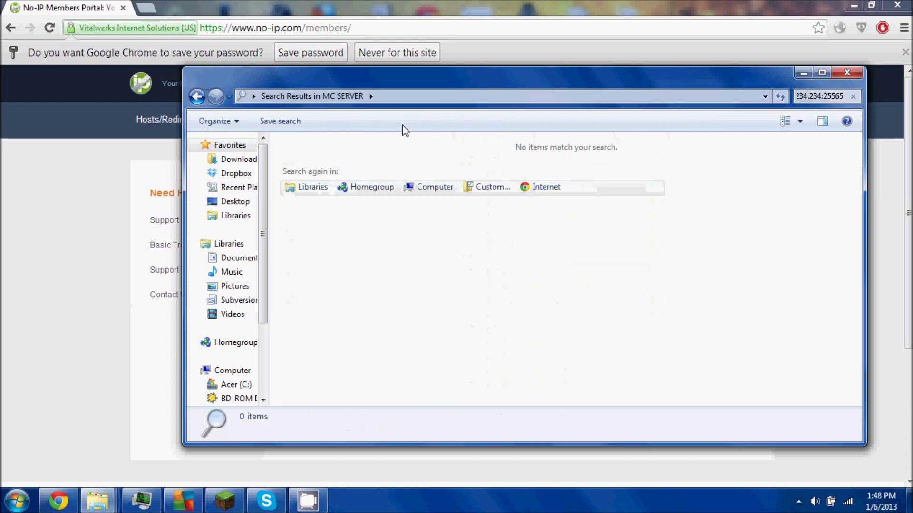
pyautogui.click(197, 96)
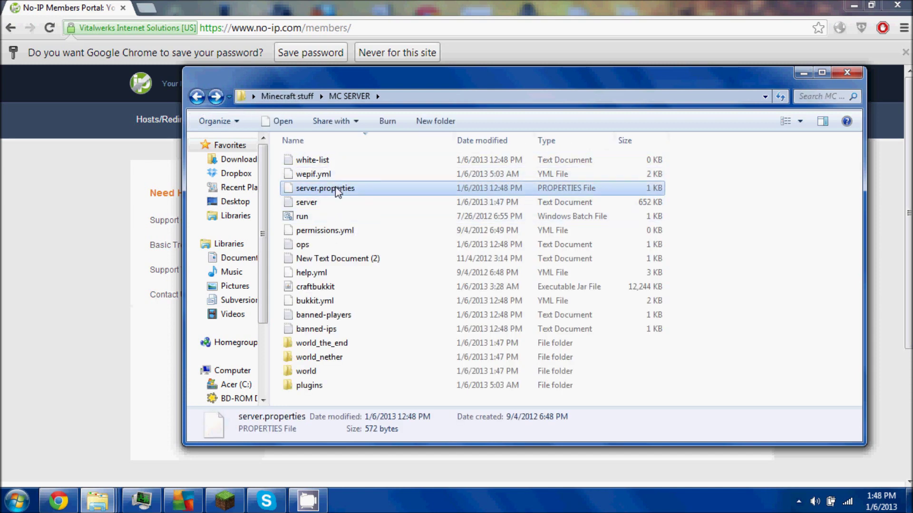
pyautogui.moveTo(325, 188)
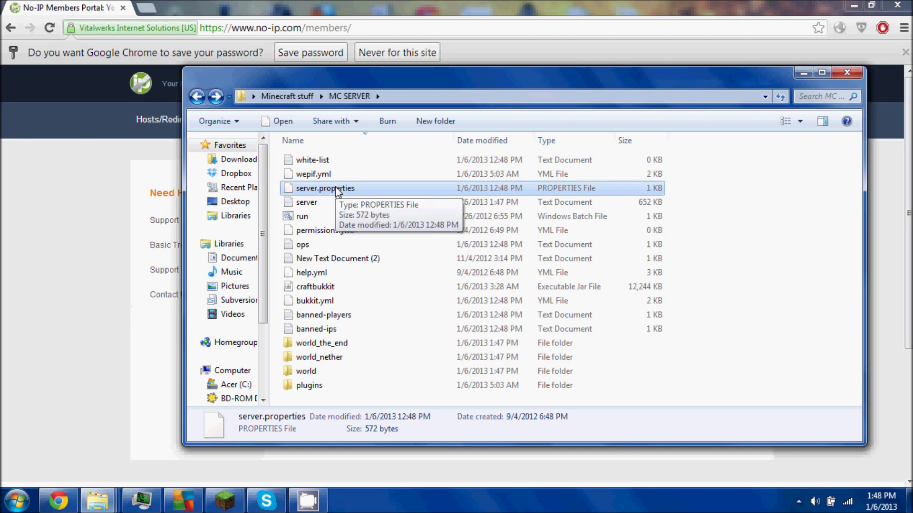
pyautogui.rightClick(338, 189)
pyautogui.click(371, 188)
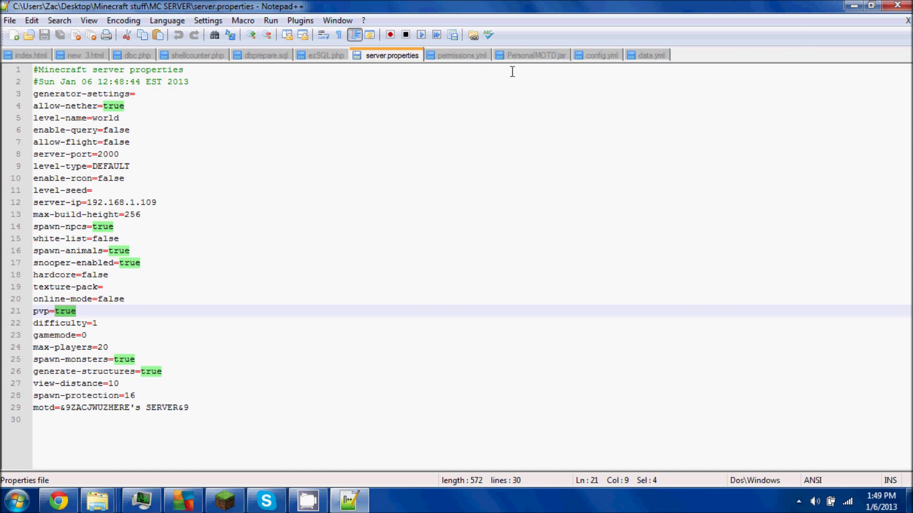
pyautogui.click(853, 6)
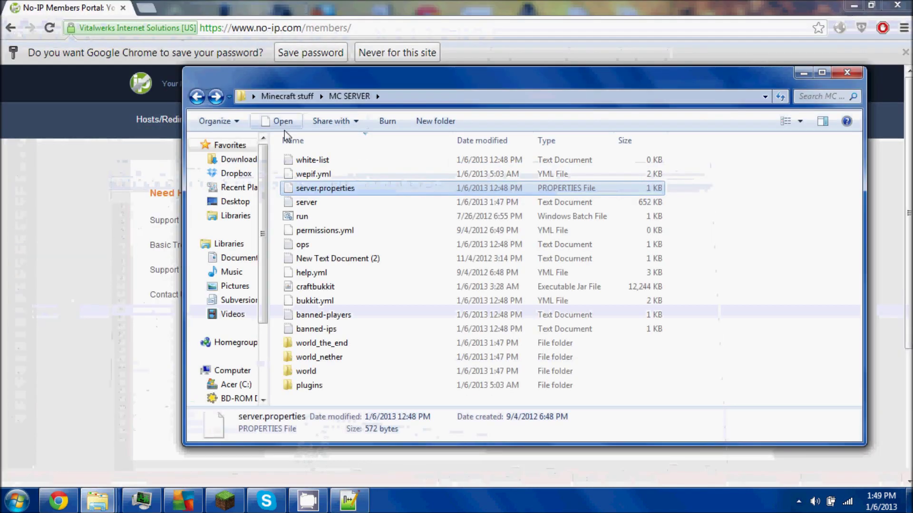
# Step: Bring the No-IP members page forward and open the Add a host form
pyautogui.click(78, 224)
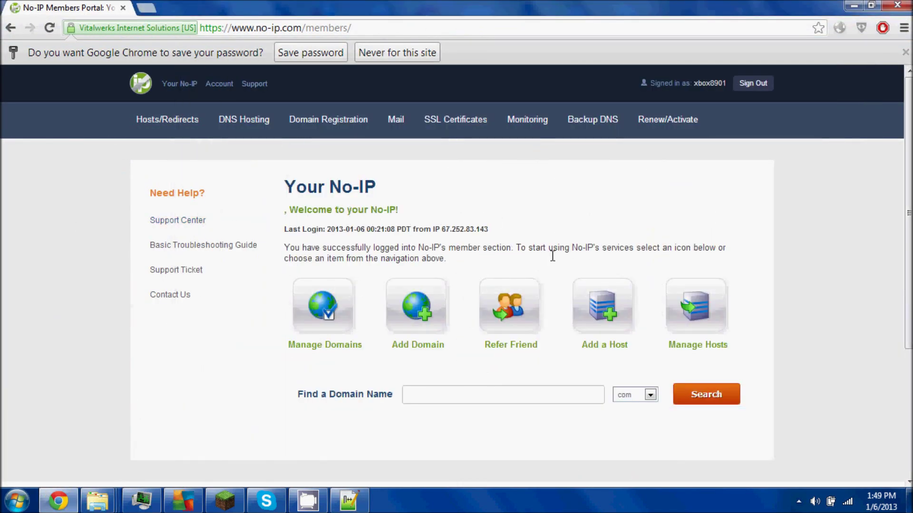
pyautogui.click(611, 305)
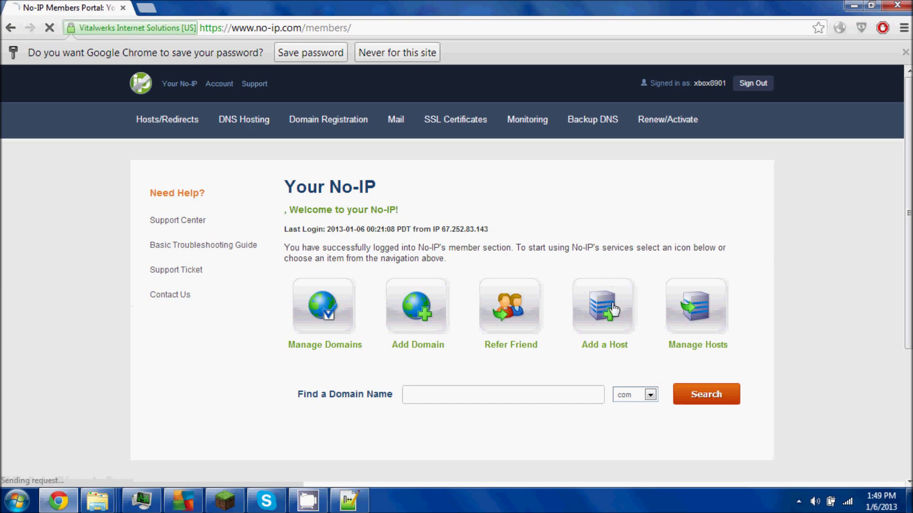
pyautogui.scroll(-2, 580, 256)
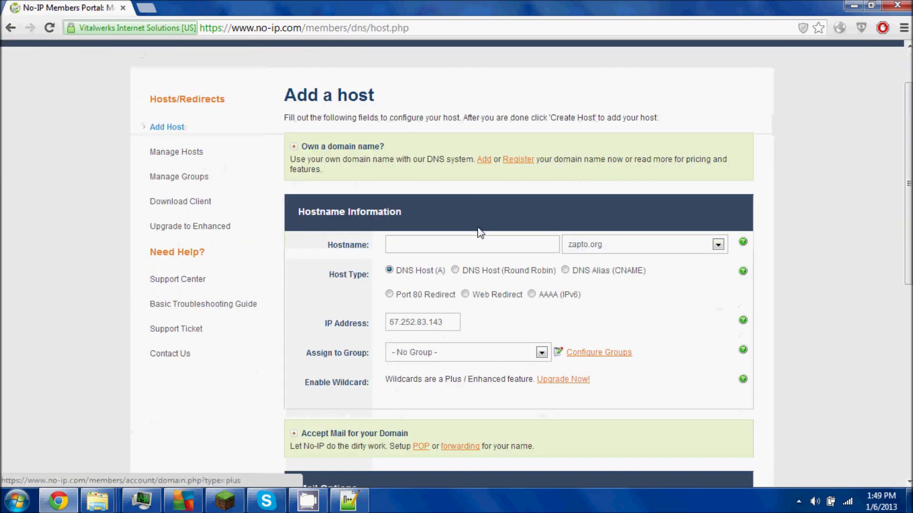
# Step: Fill the hostname by typing 'zac' and choosing the saved zacjwuzhere suggestion
pyautogui.click(431, 242)
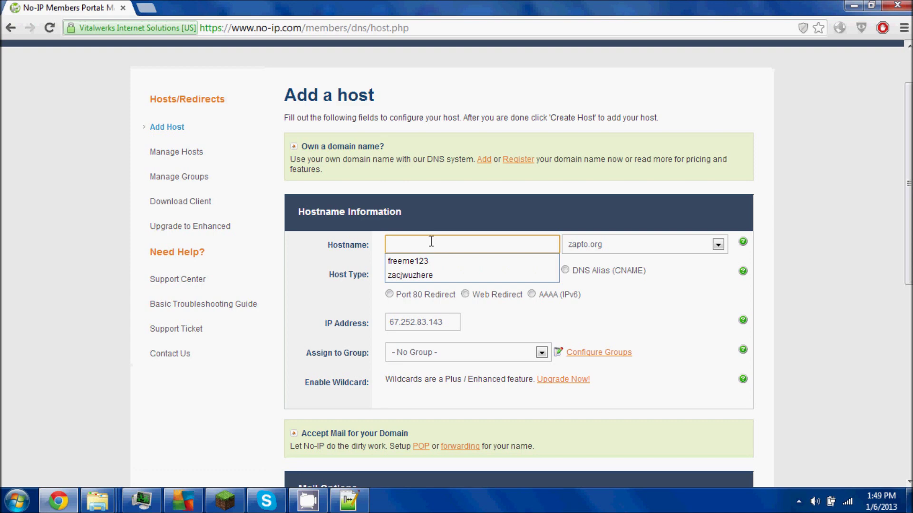
pyautogui.write('ZA')
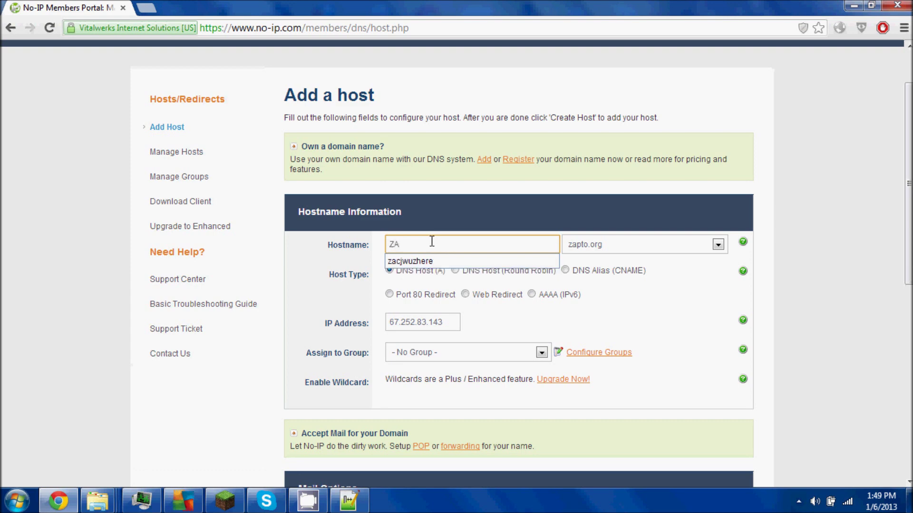
pyautogui.press('BackSpace')
pyautogui.press('BackSpace')
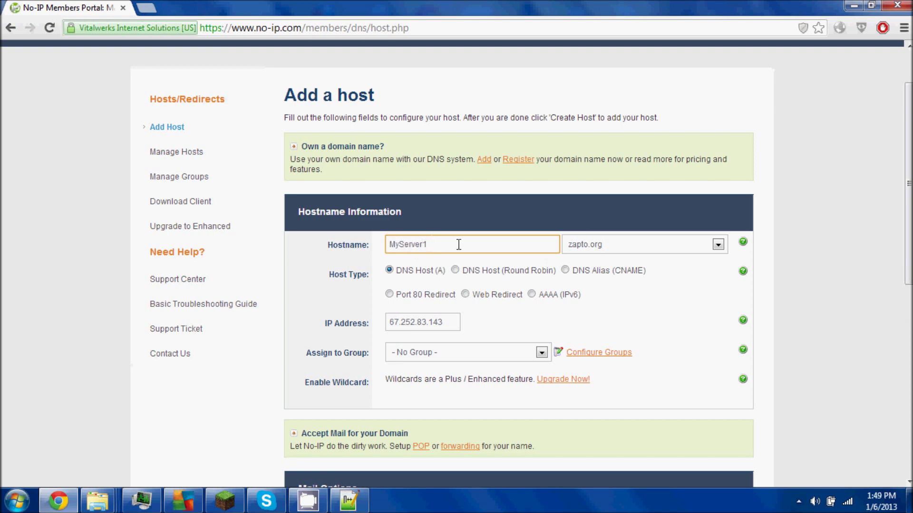
pyautogui.press('BackSpace')
pyautogui.press('BackSpace')
pyautogui.press('BackSpace')
pyautogui.click(489, 241)
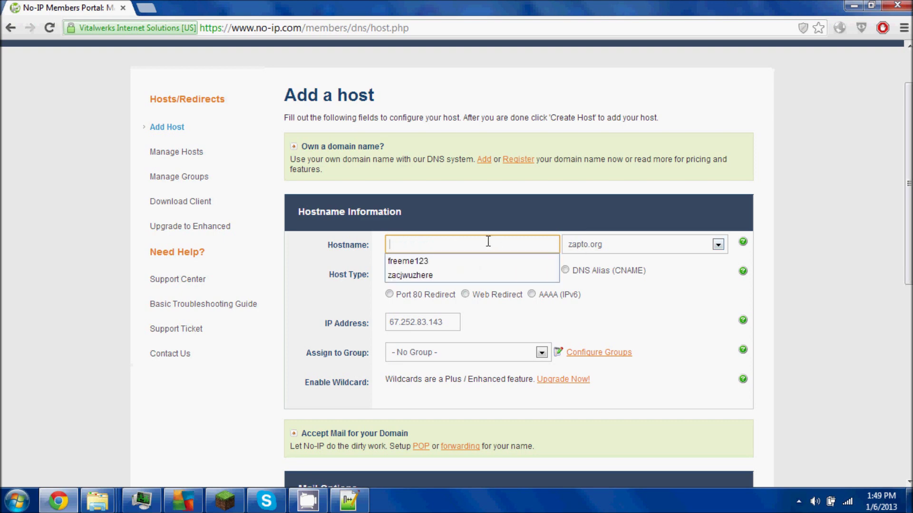
pyautogui.write('z')
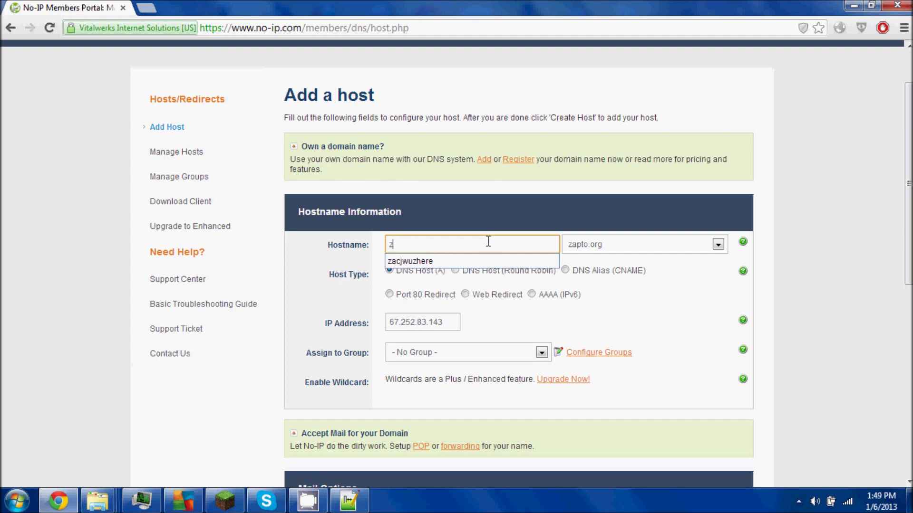
pyautogui.write('ac')
pyautogui.click(449, 268)
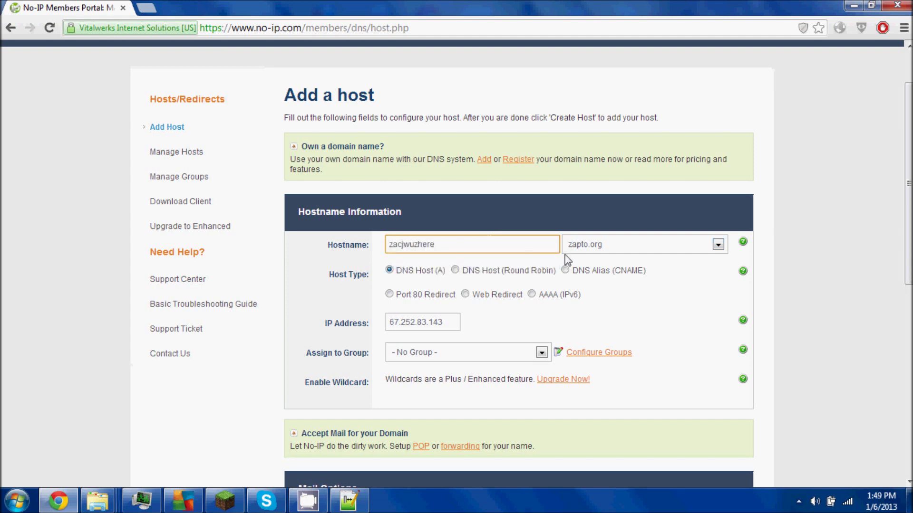
# Step: Review the zacjwuzhere host form, then go to the Manage Hosts list
pyautogui.scroll(-1, 474, 263)
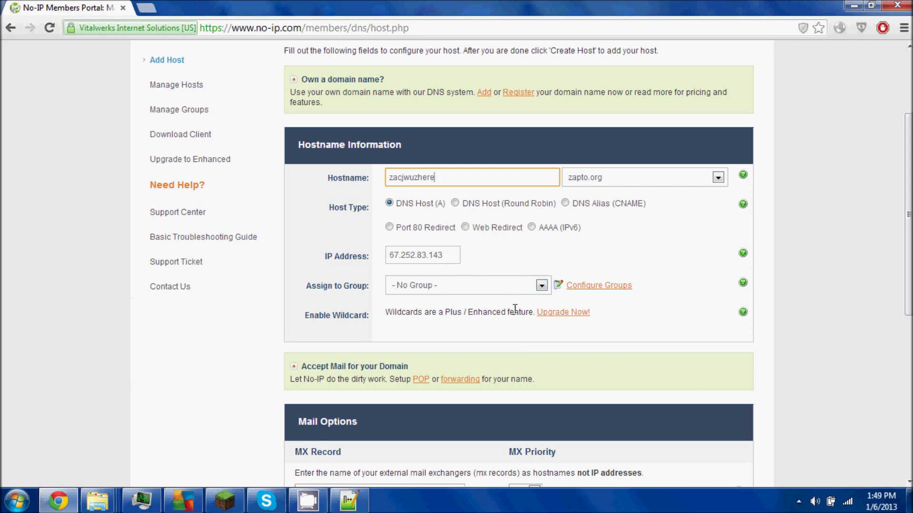
pyautogui.scroll(-1, 515, 309)
pyautogui.scroll(-3, 515, 308)
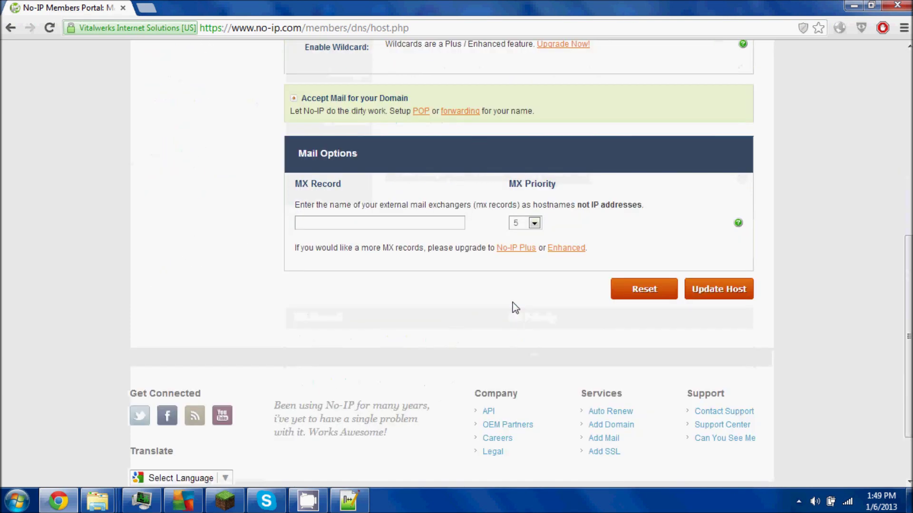
pyautogui.scroll(-1, 514, 308)
pyautogui.scroll(2, 514, 306)
pyautogui.scroll(4, 514, 302)
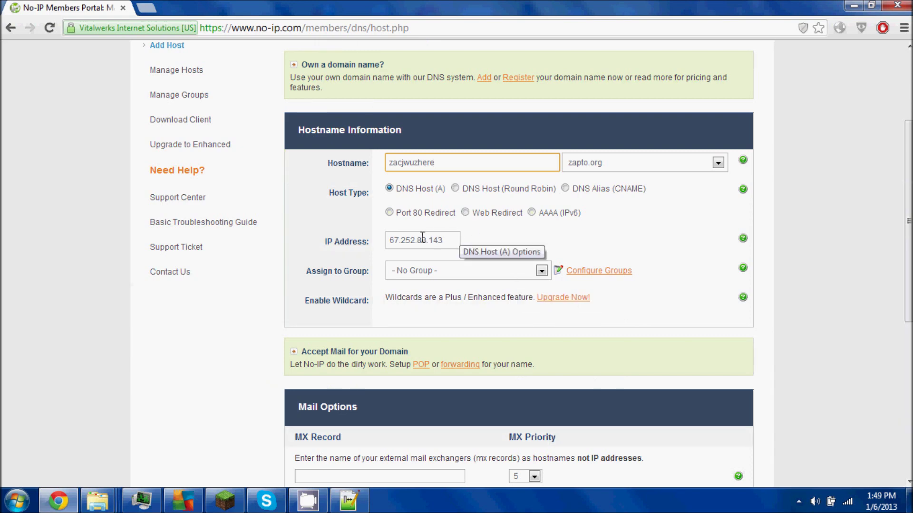
pyautogui.scroll(-1, 468, 238)
pyautogui.scroll(-2, 480, 232)
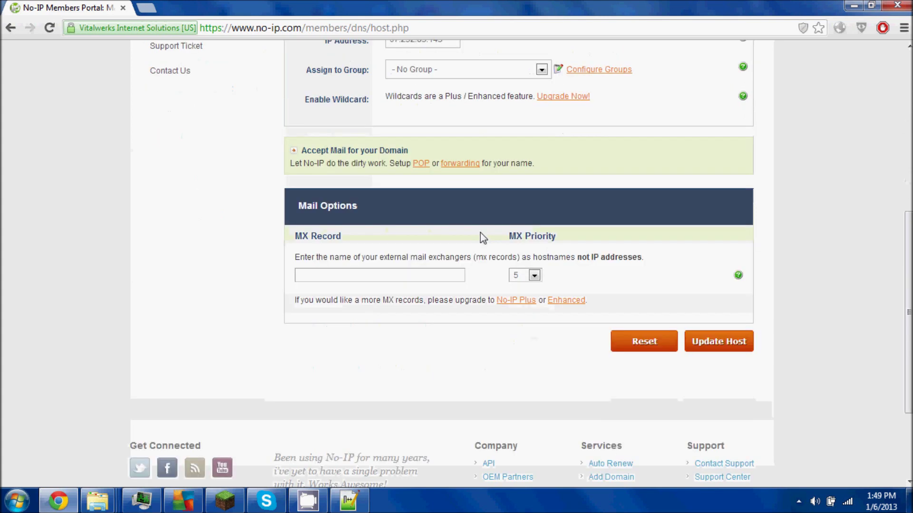
pyautogui.scroll(-1, 481, 233)
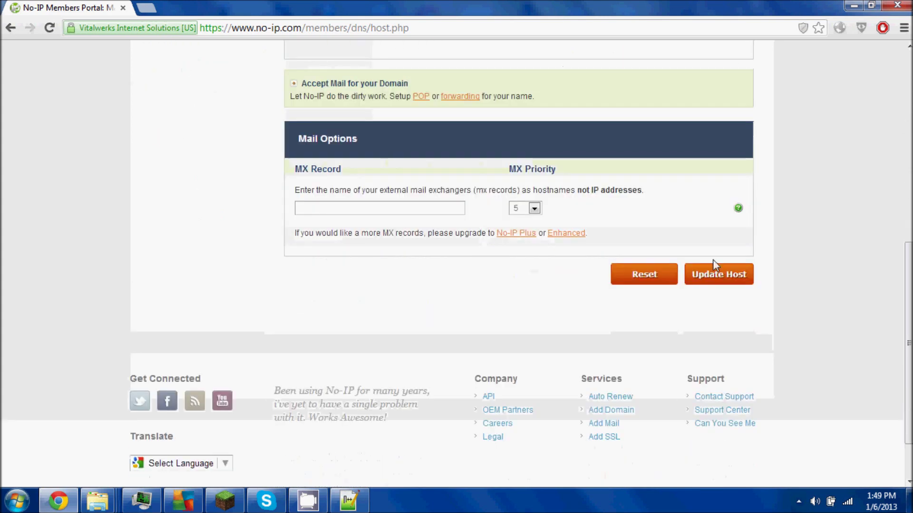
pyautogui.scroll(2, 713, 269)
pyautogui.scroll(5, 699, 264)
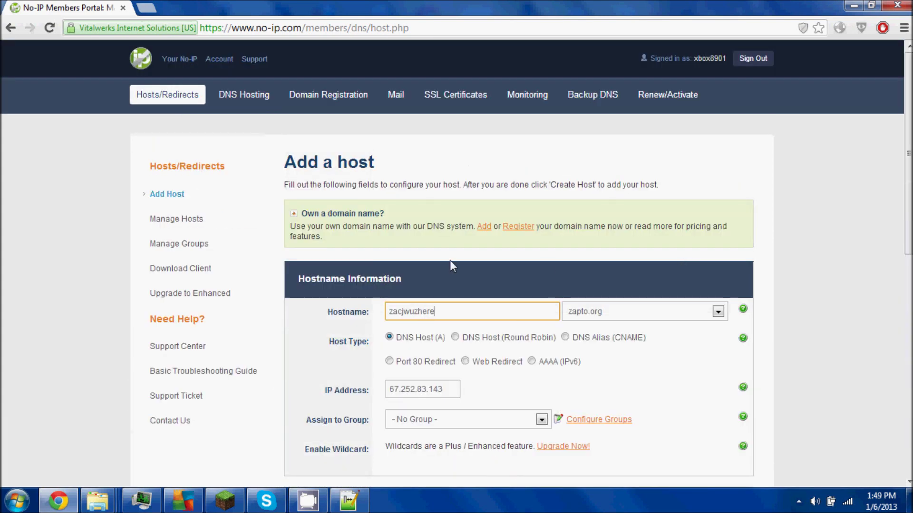
pyautogui.scroll(-6, 505, 252)
pyautogui.scroll(-2, 697, 239)
pyautogui.scroll(2, 698, 239)
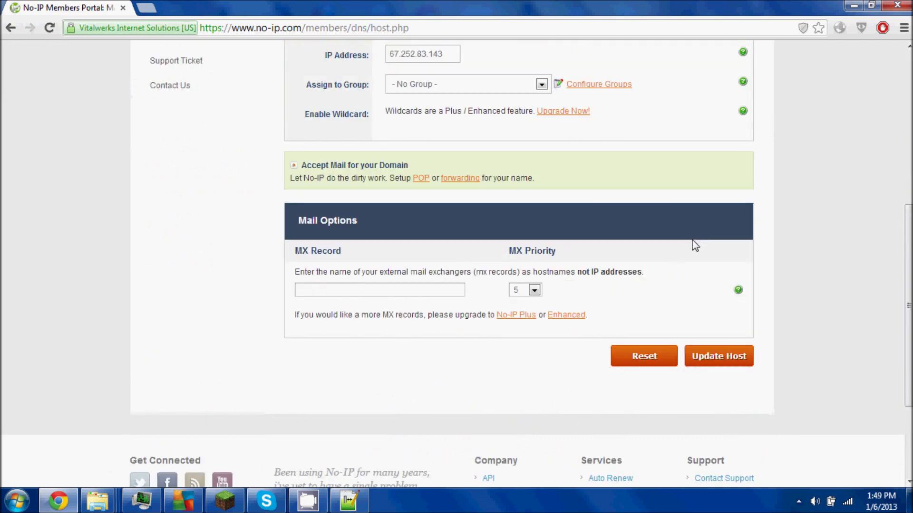
pyautogui.scroll(3, 695, 245)
pyautogui.scroll(2, 685, 248)
pyautogui.click(192, 219)
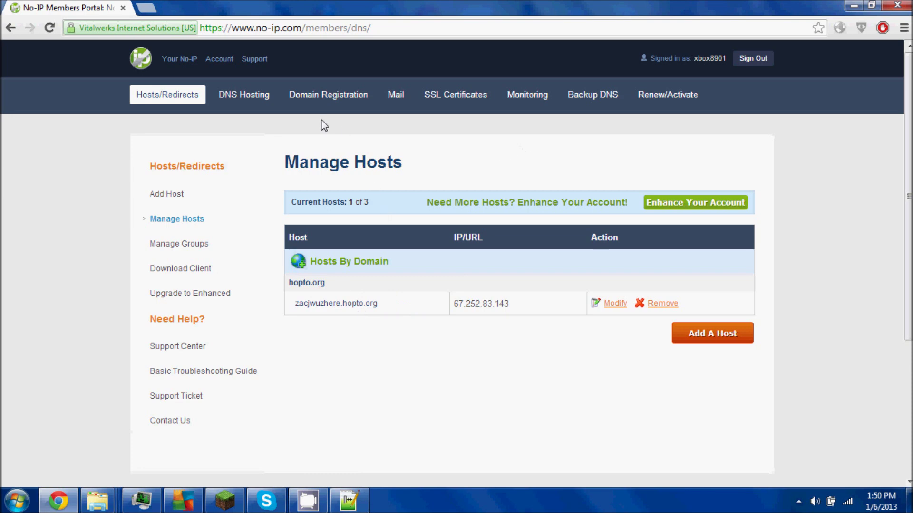
# Step: Open the Windows Dynamic DNS Update Client 3.0.4 download page and show hidden tray icons
pyautogui.click(199, 270)
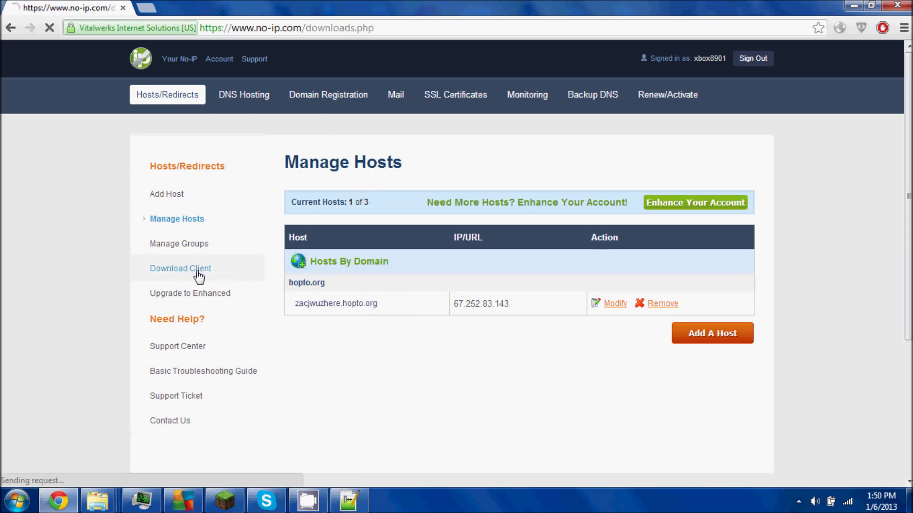
pyautogui.scroll(-1, 333, 261)
pyautogui.scroll(-2, 553, 265)
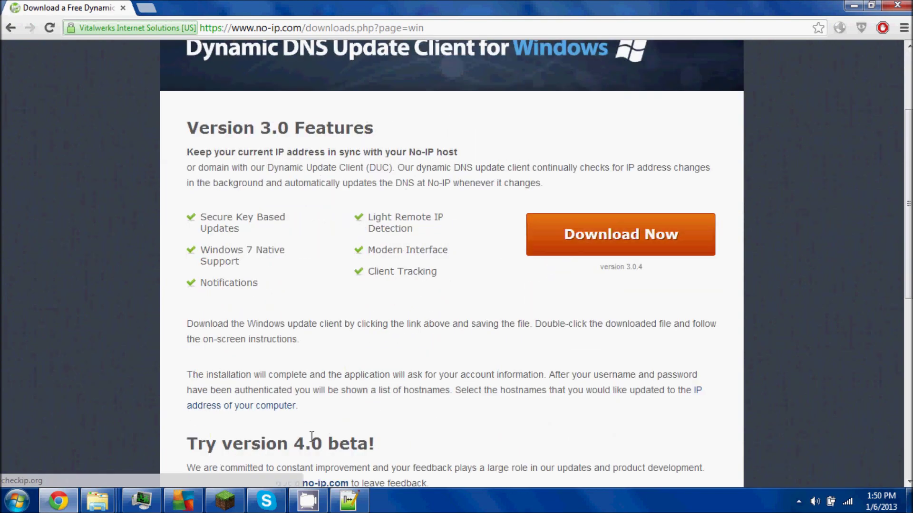
pyautogui.click(799, 501)
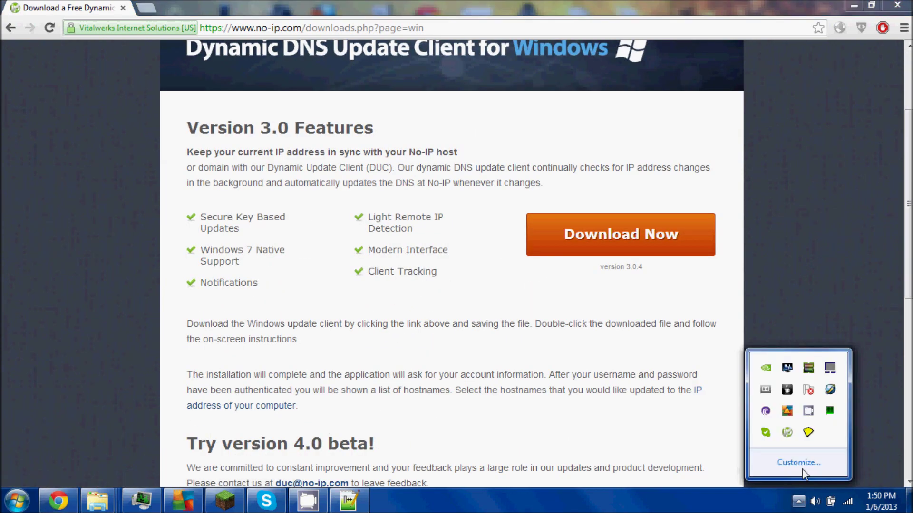
# Step: In No-IP DUC, save zacjwuzhere.hopto.org as the updated host and close the client
pyautogui.click(787, 433)
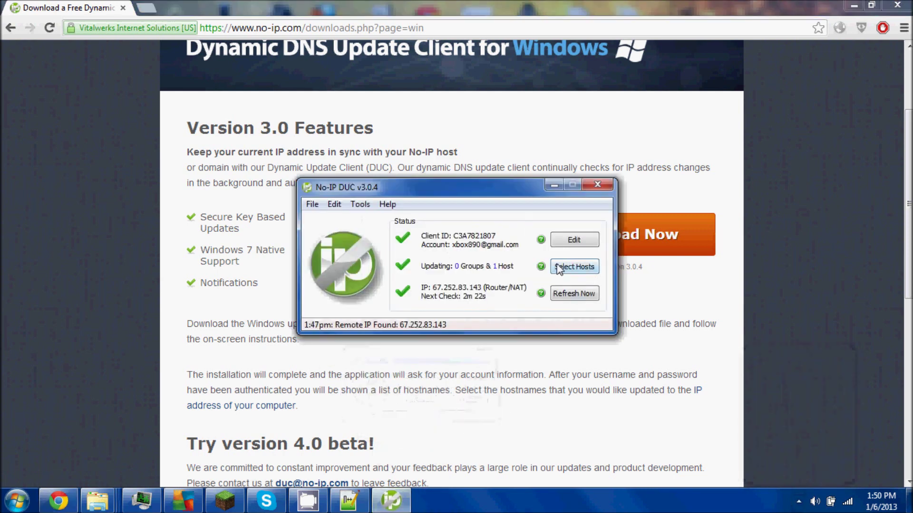
pyautogui.click(589, 271)
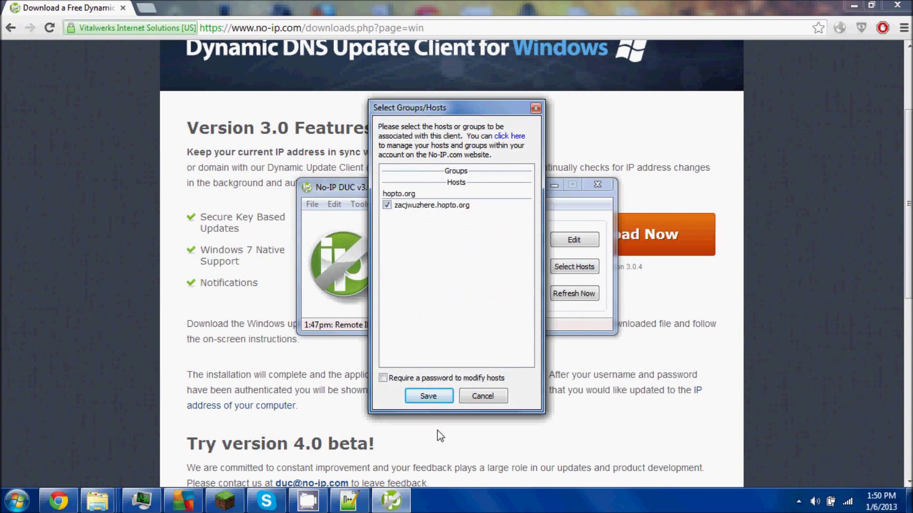
pyautogui.click(429, 396)
pyautogui.click(553, 185)
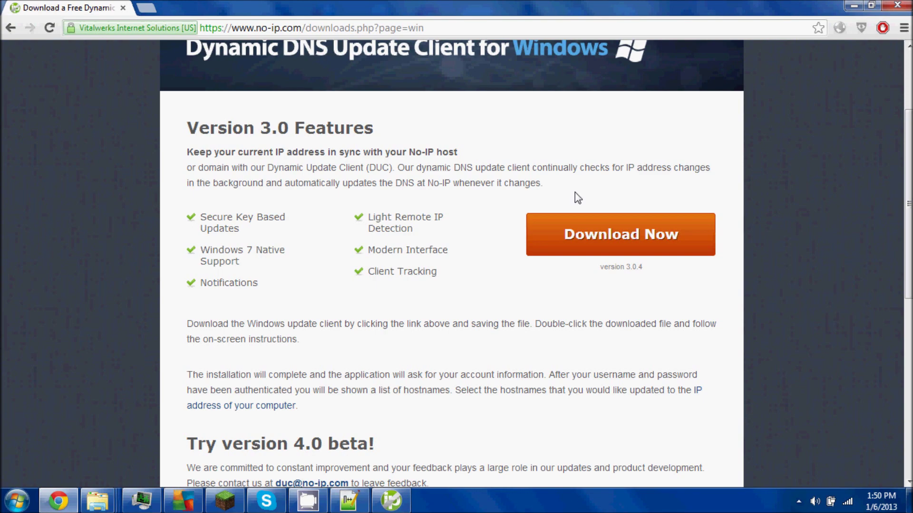
pyautogui.click(224, 500)
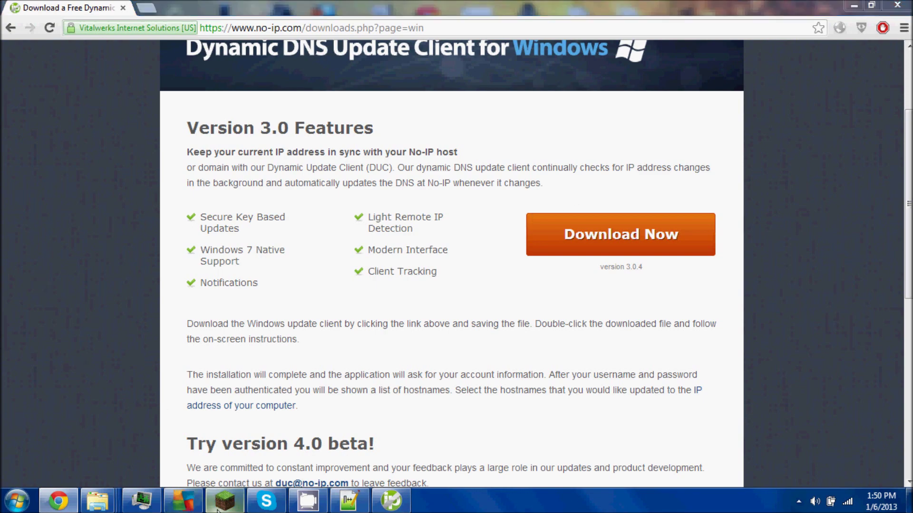
pyautogui.click(386, 241)
pyautogui.scroll(-5, 386, 267)
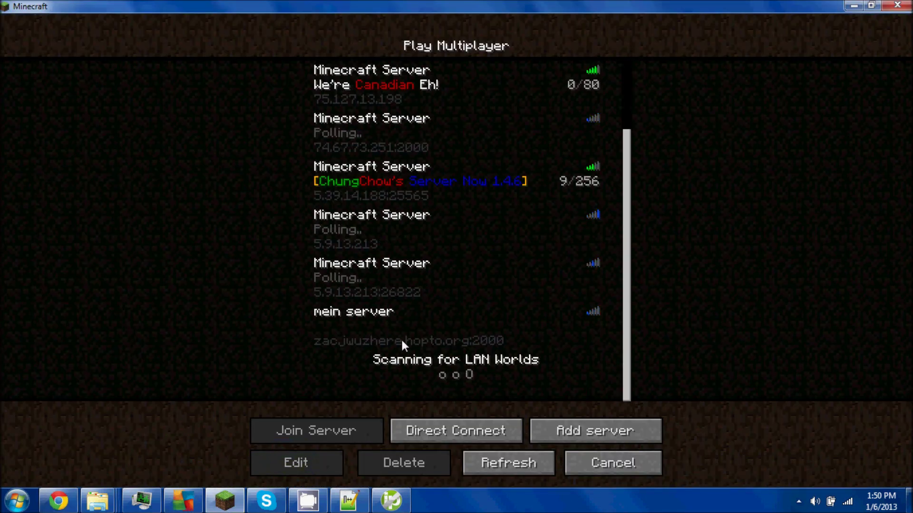
pyautogui.click(406, 323)
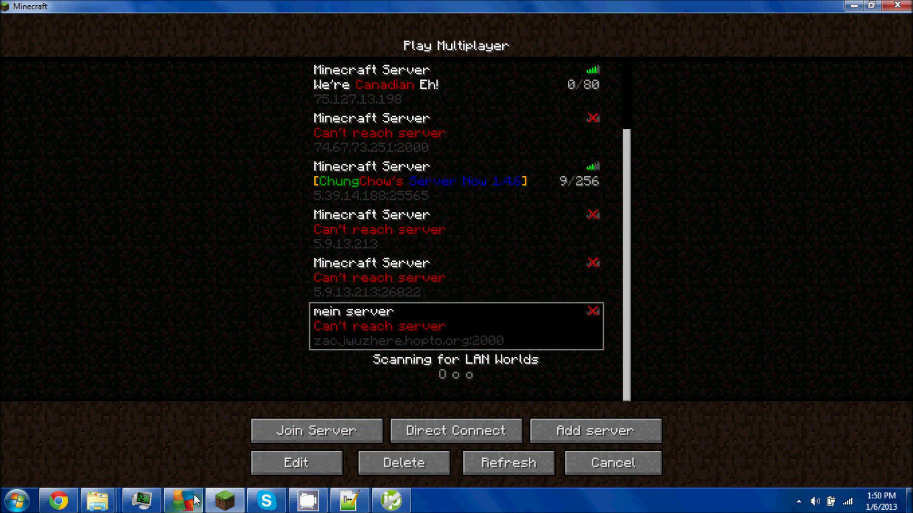
pyautogui.moveTo(98, 501)
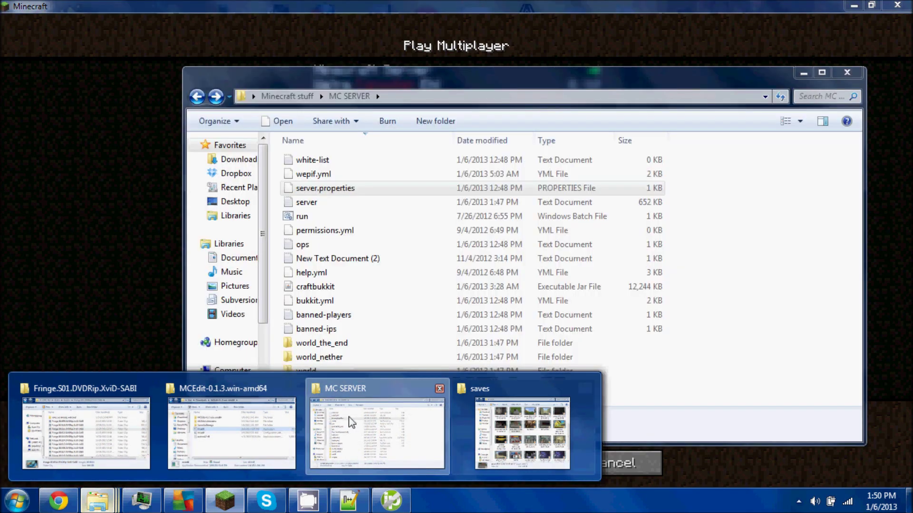
# Step: Launch the Minecraft server from the MC SERVER run batch file, then return to Minecraft
pyautogui.click(352, 422)
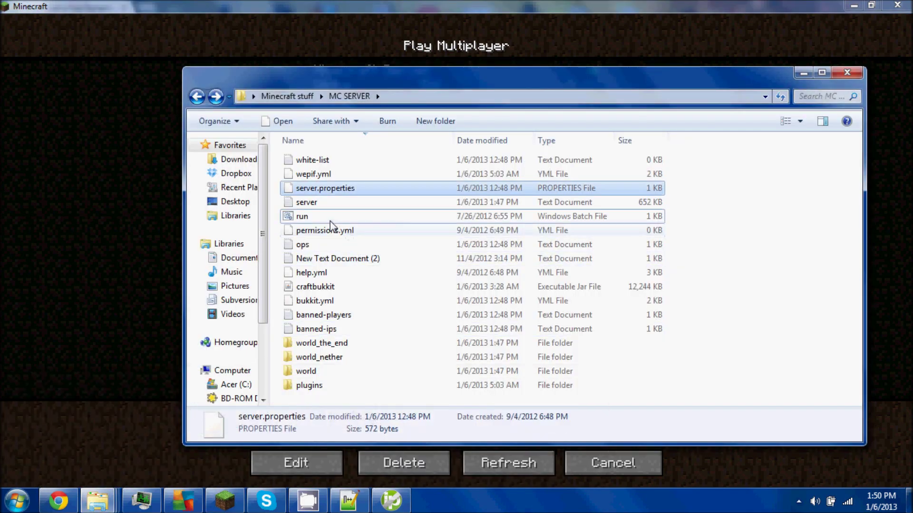
pyautogui.doubleClick(329, 216)
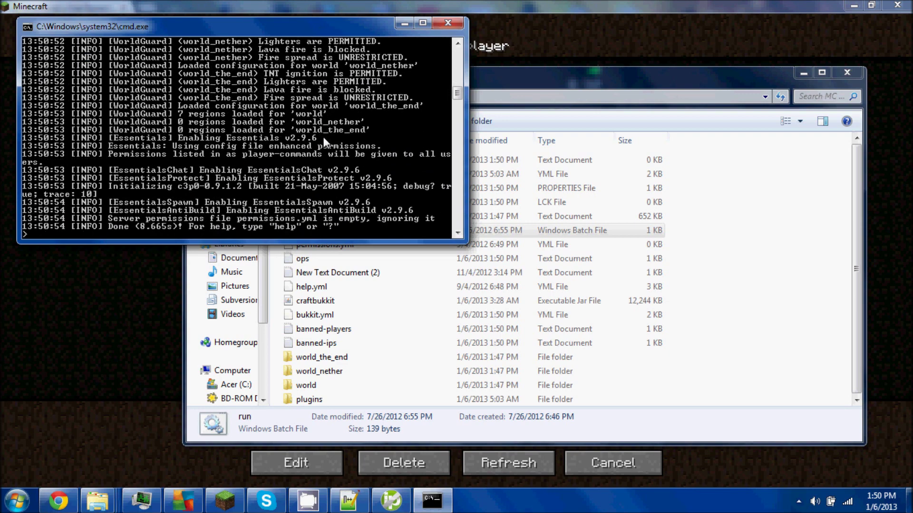
pyautogui.click(146, 304)
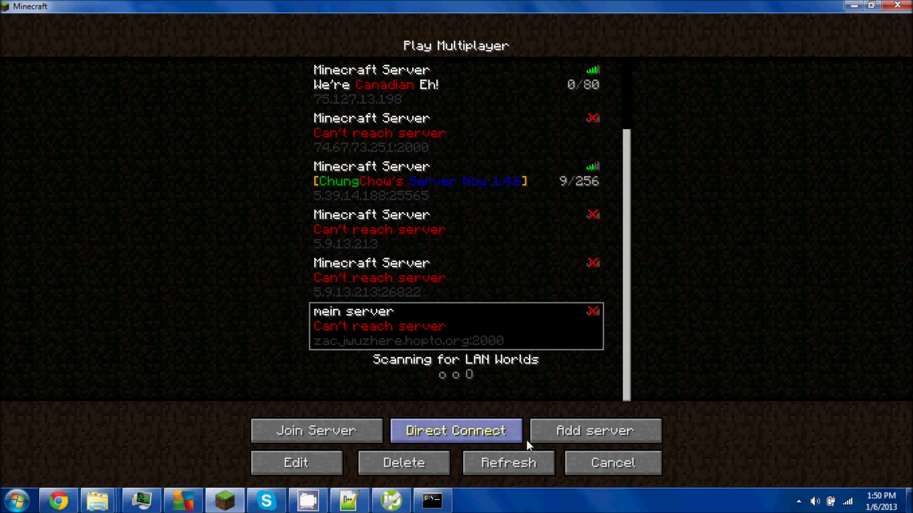
# Step: Refresh the server list and join mein server
pyautogui.click(522, 462)
pyautogui.scroll(-3, 502, 329)
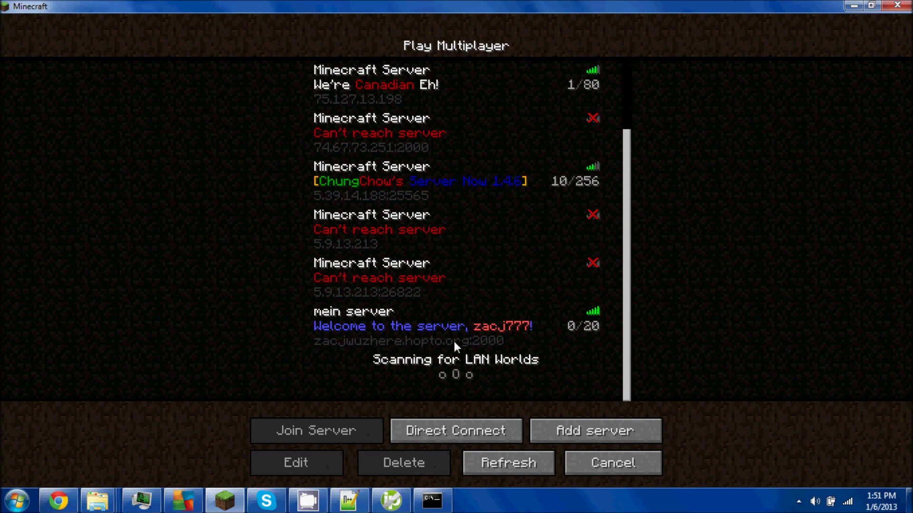
pyautogui.doubleClick(368, 335)
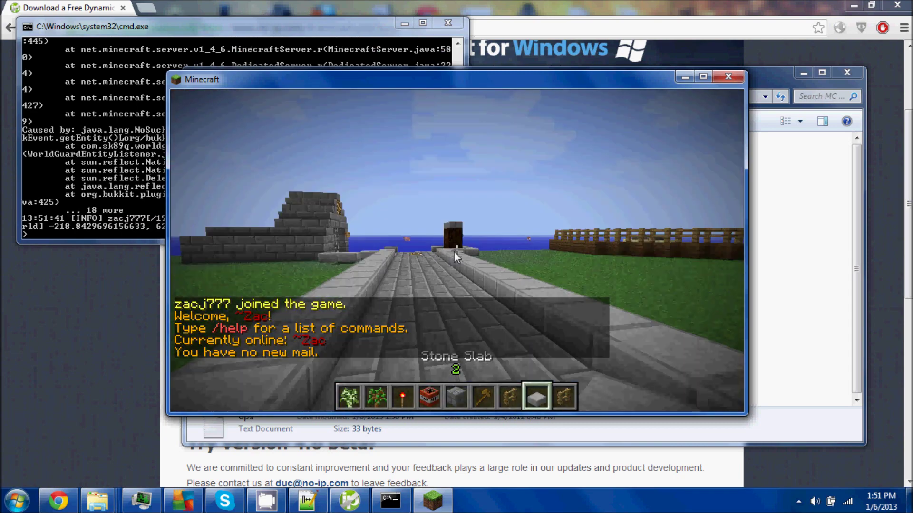
# Step: Walk through the city toward the brick house and along its gable side
pyautogui.press('w')
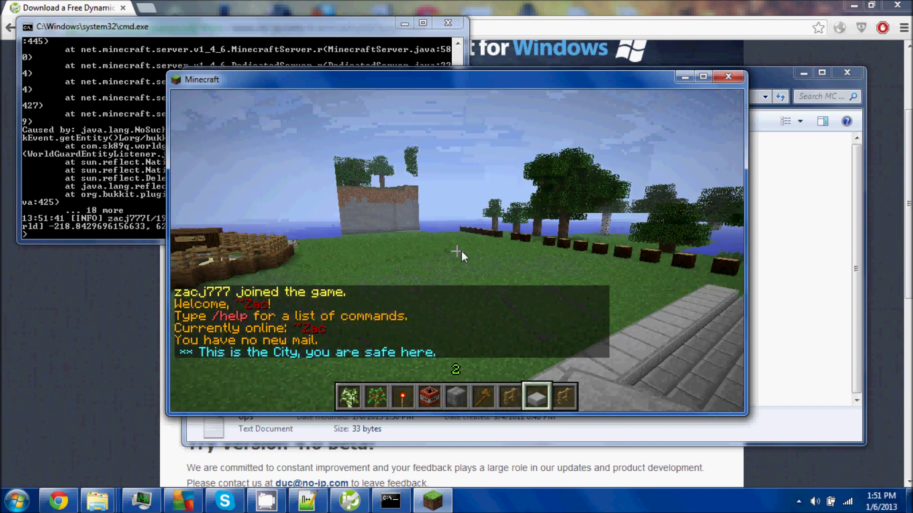
pyautogui.press('w')
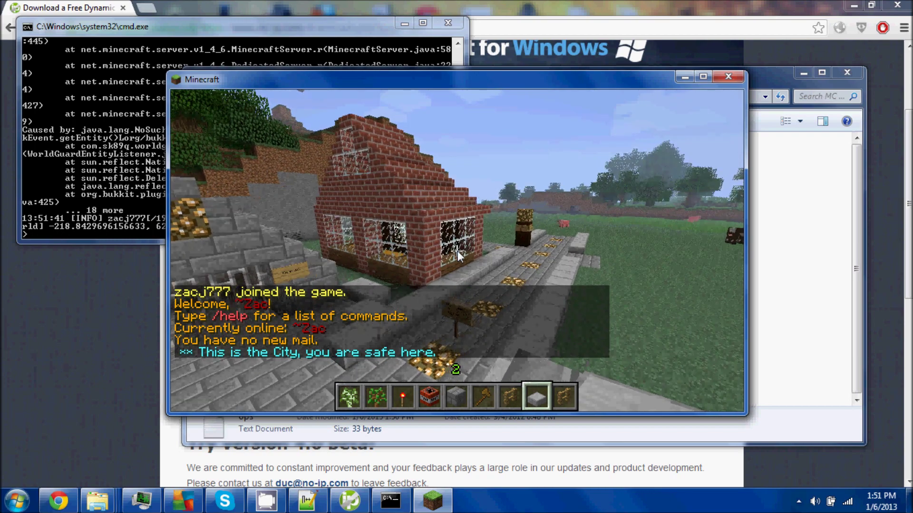
pyautogui.press('a')
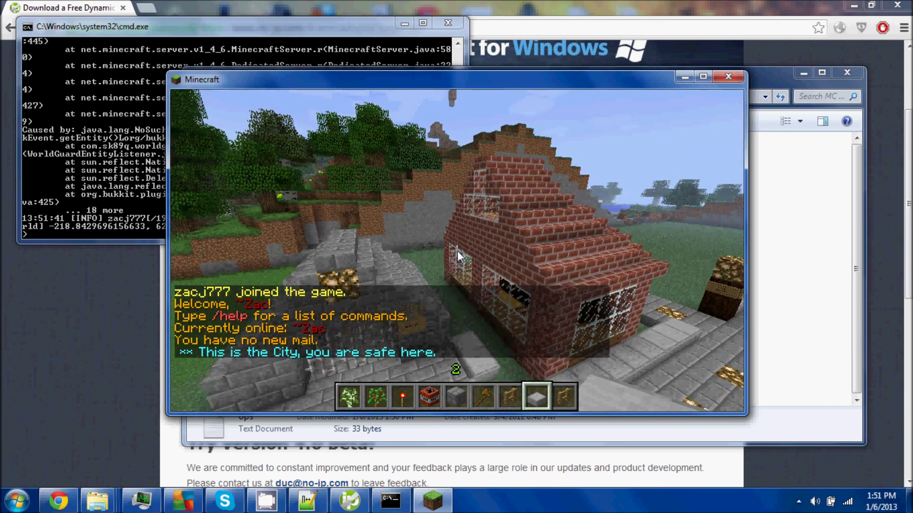